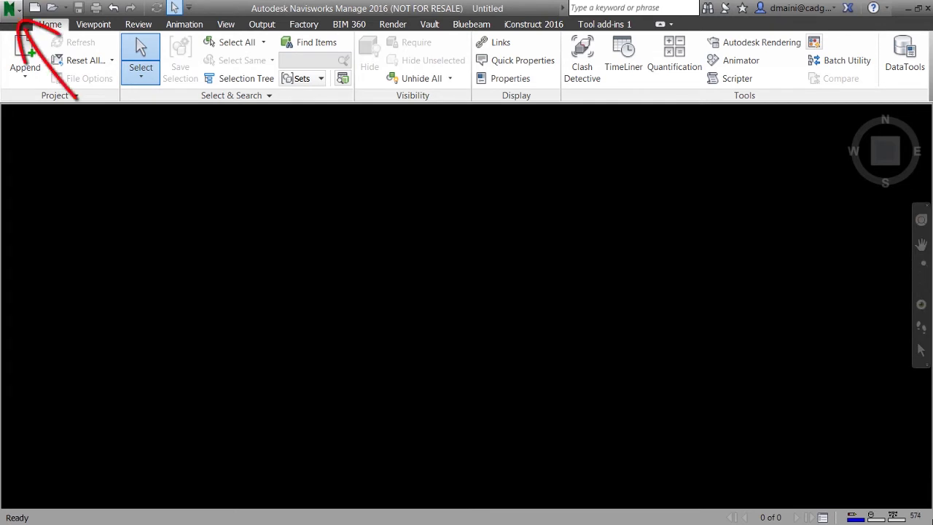
Review the General environment settings in the options editor and close it.
click(9, 8)
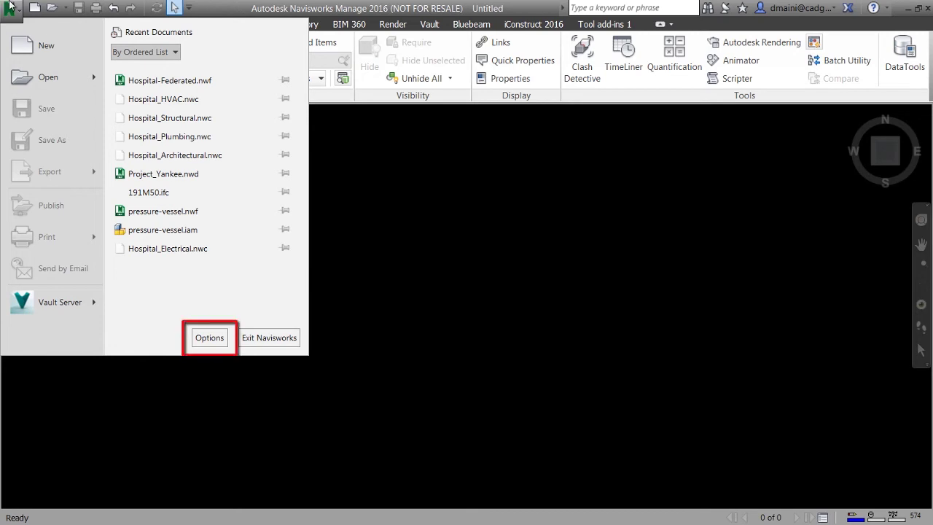
click(220, 340)
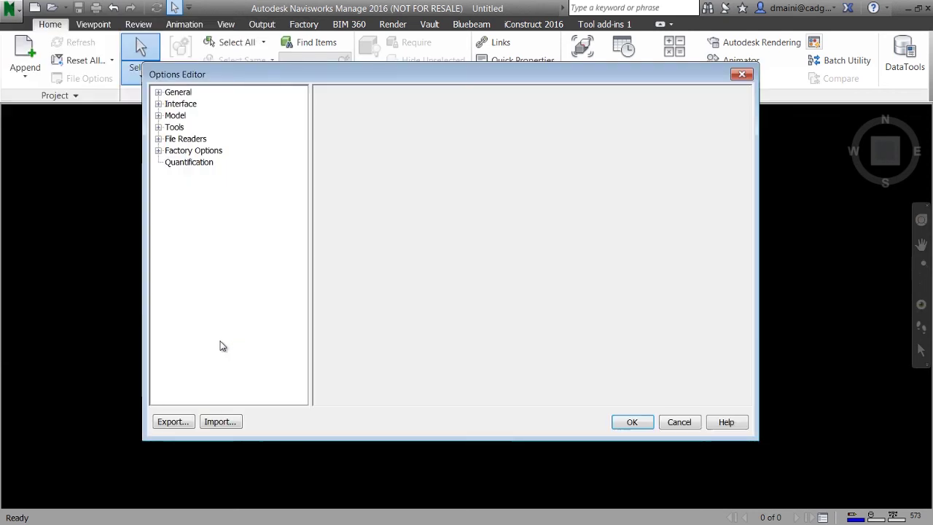
click(158, 93)
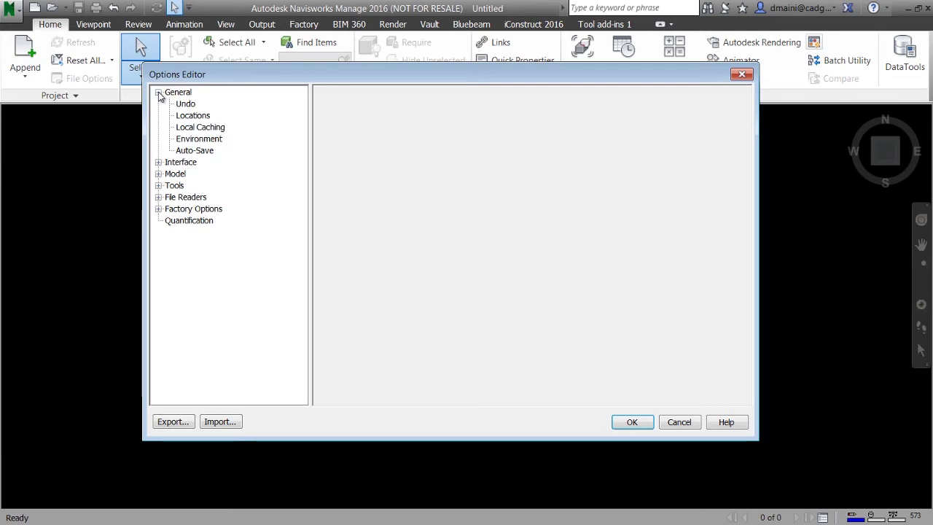
click(213, 142)
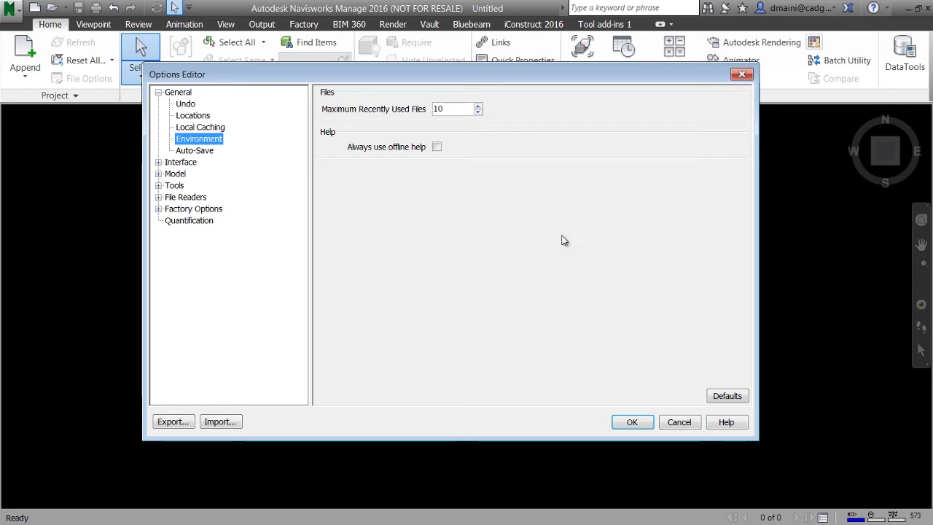
click(625, 426)
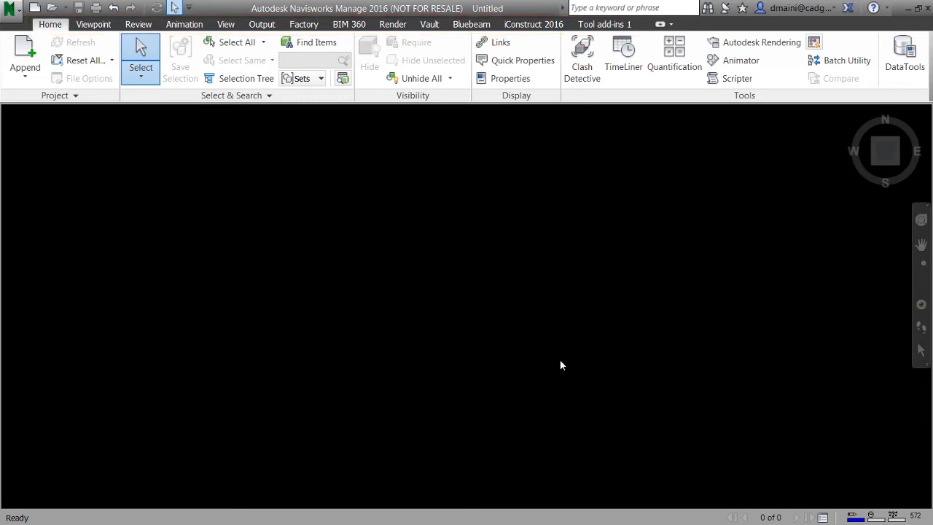
Examine the review tools, the Select and Select All variants, and the view cube.
click(100, 25)
click(145, 27)
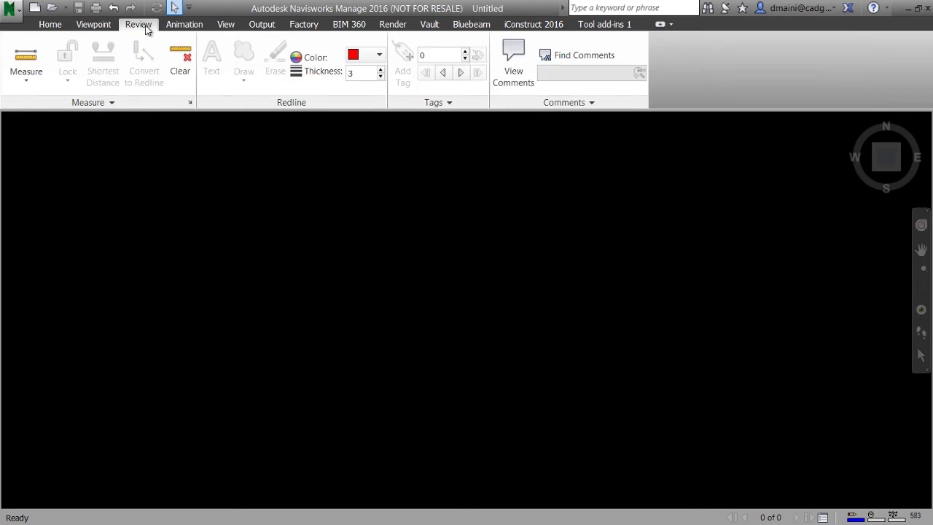
click(54, 25)
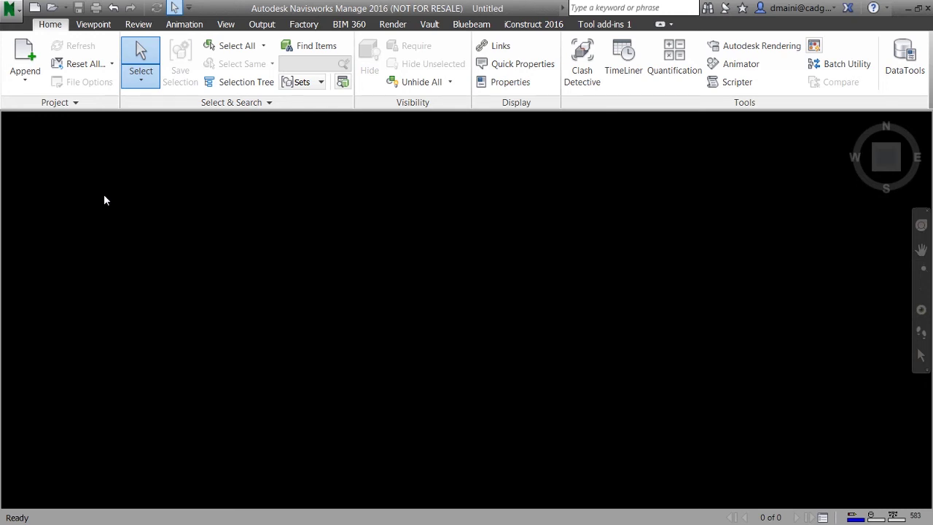
click(138, 24)
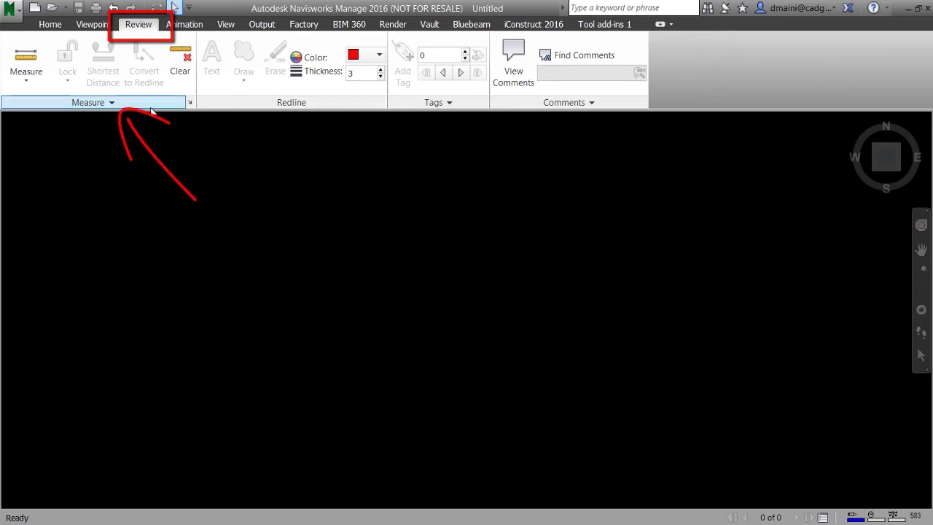
click(57, 27)
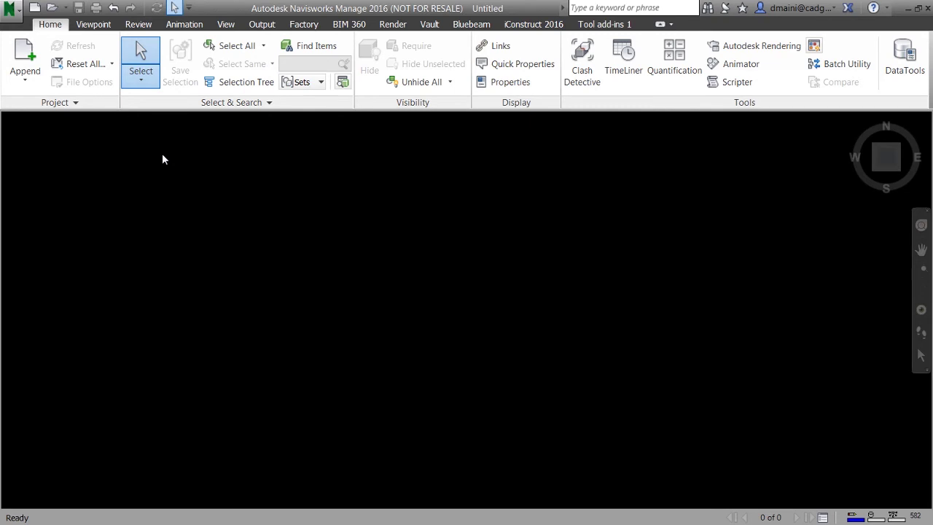
click(154, 84)
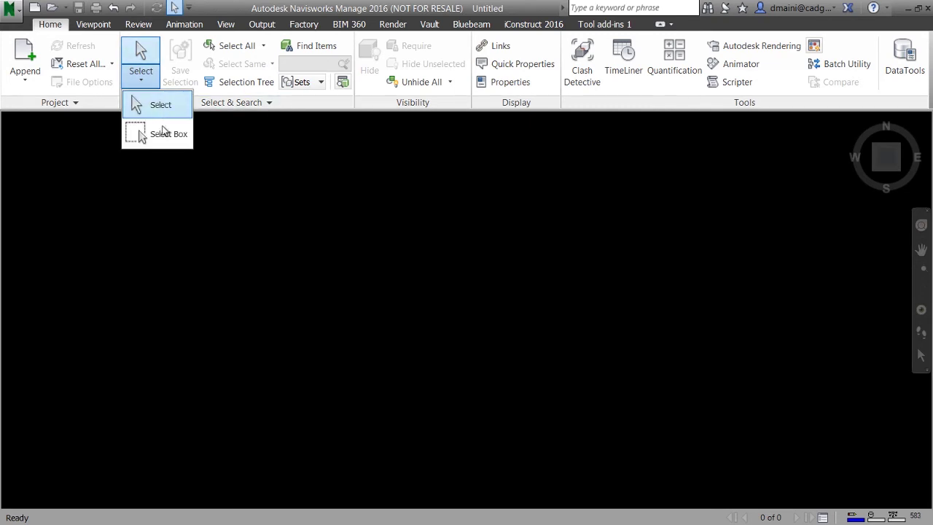
click(183, 177)
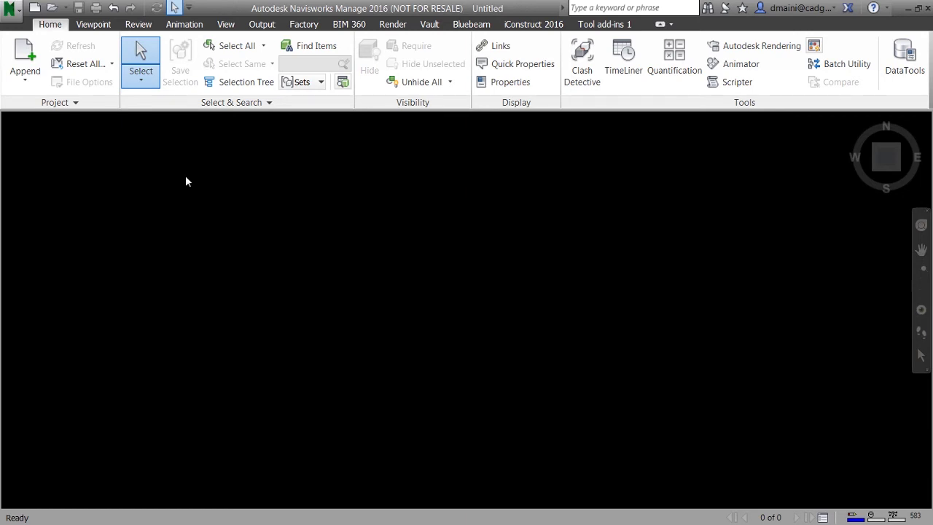
click(264, 46)
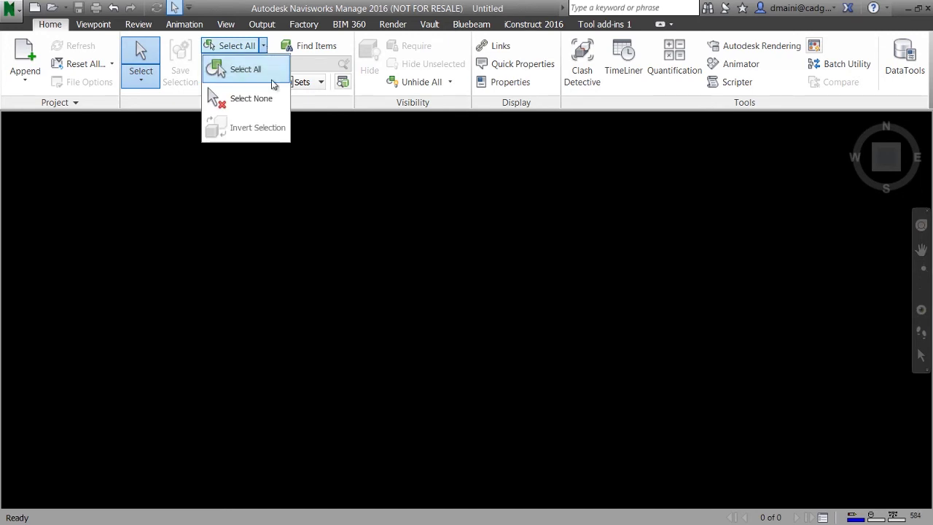
click(229, 181)
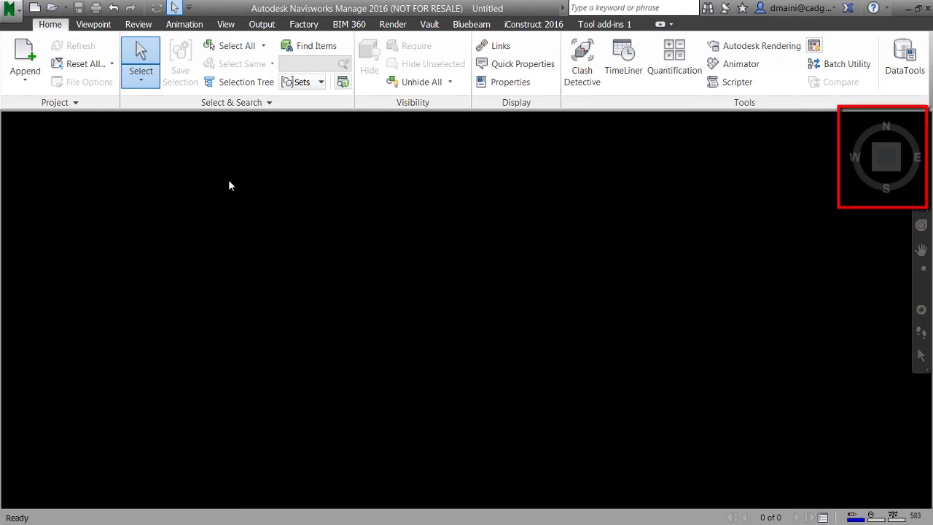
mouse_move(881, 169)
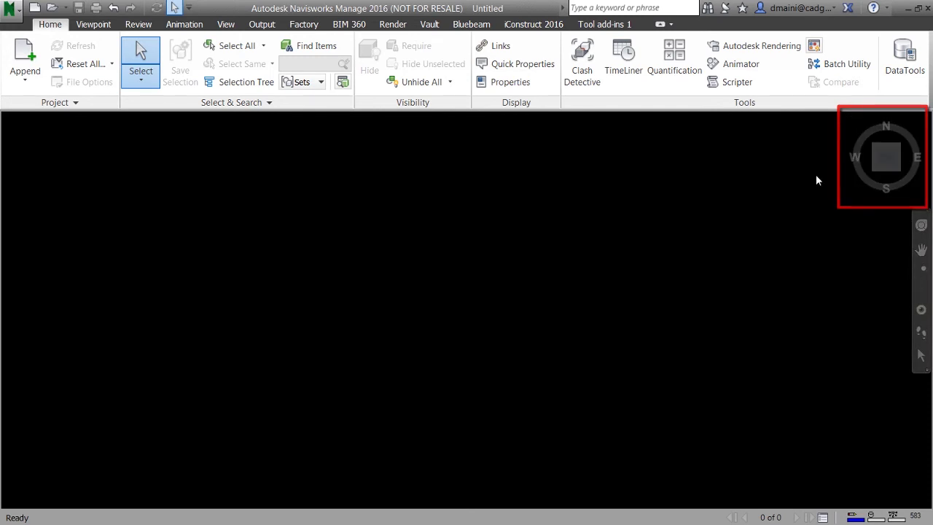
mouse_move(837, 149)
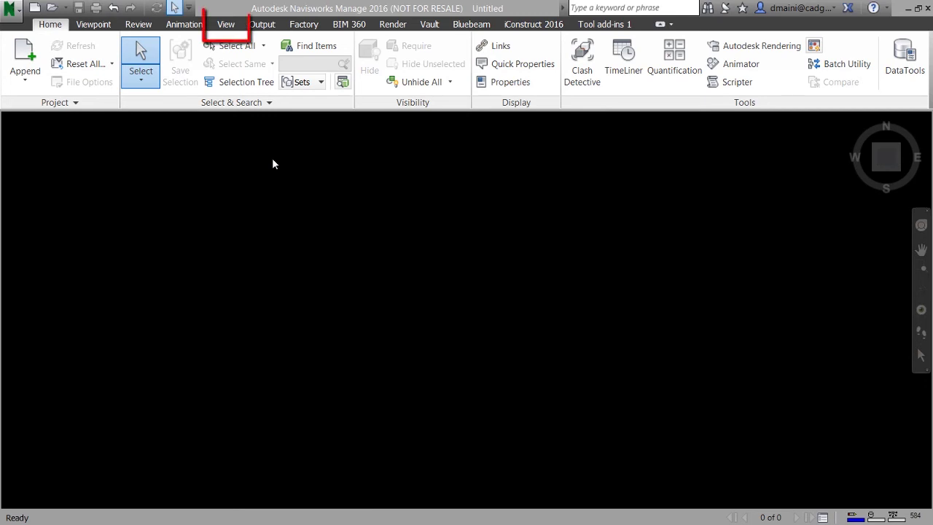
Load the Navisworks Extended workspace and look at the Clash Detective and Find Items windows.
click(227, 26)
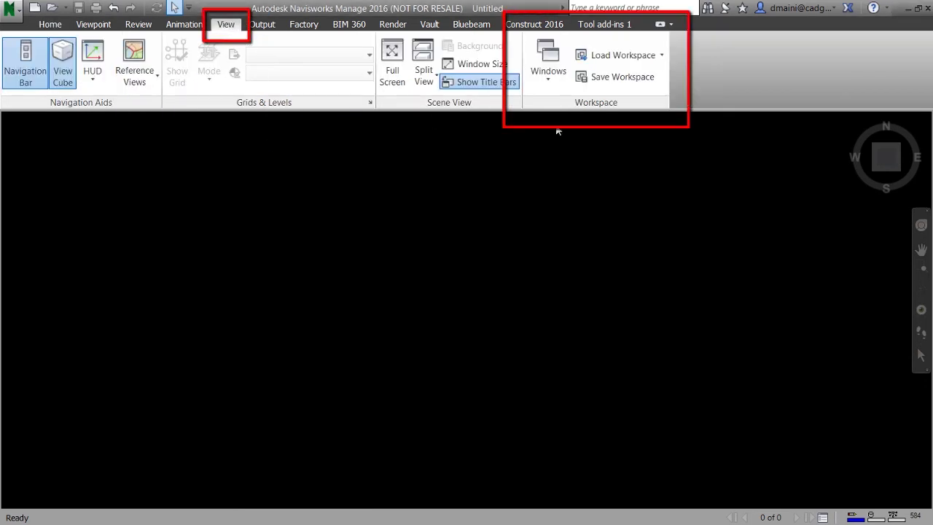
click(663, 56)
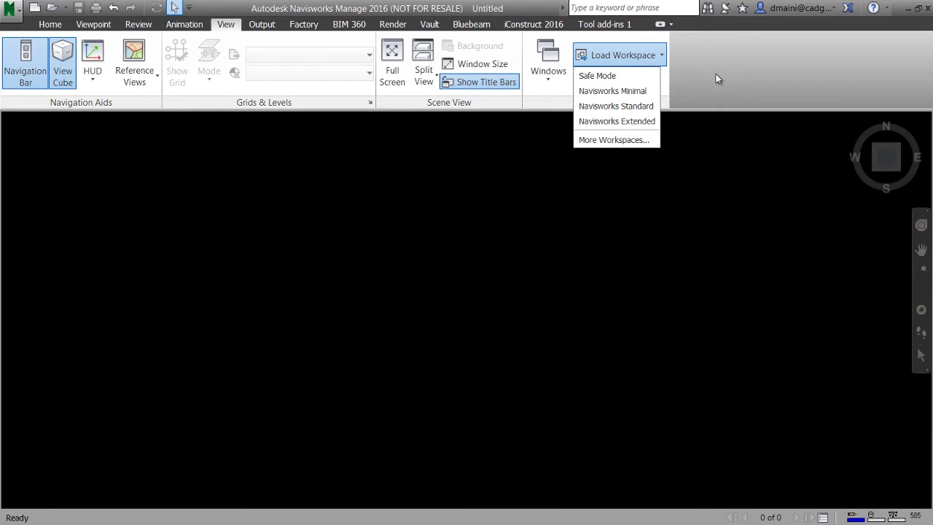
click(637, 122)
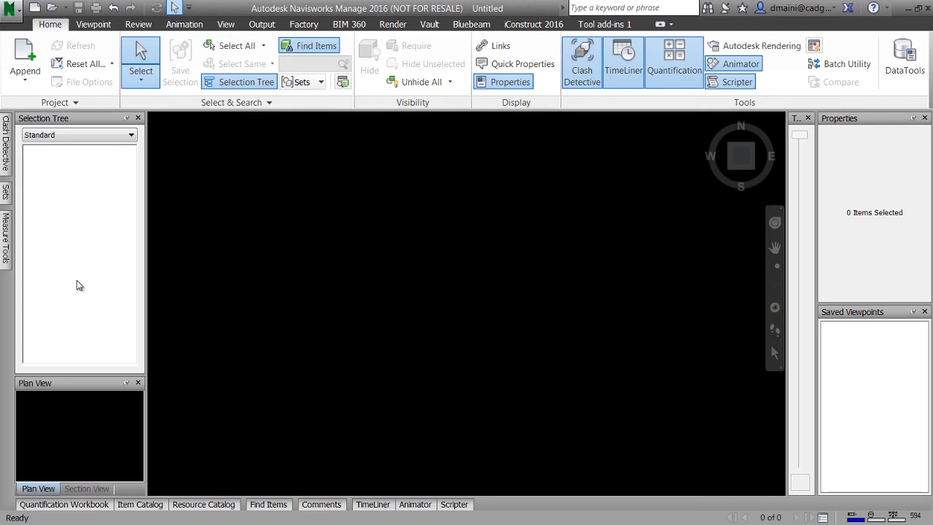
click(5, 155)
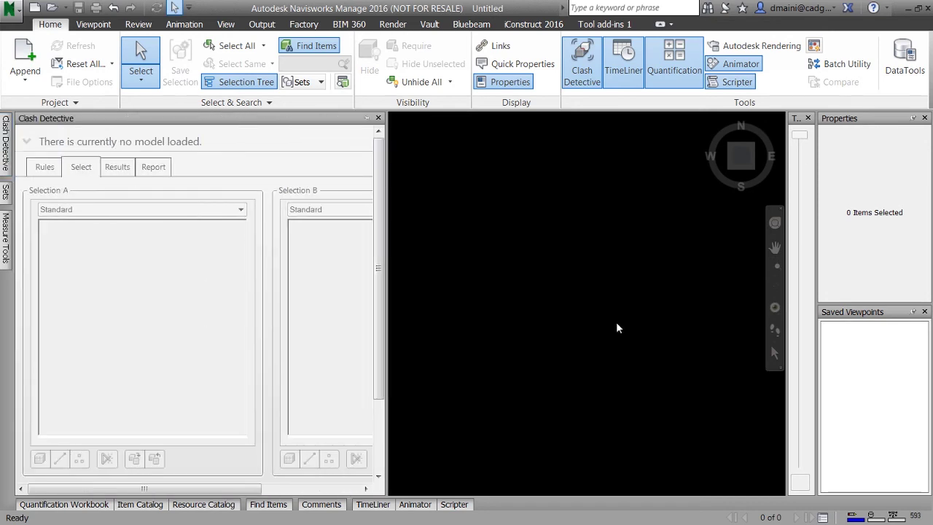
click(269, 504)
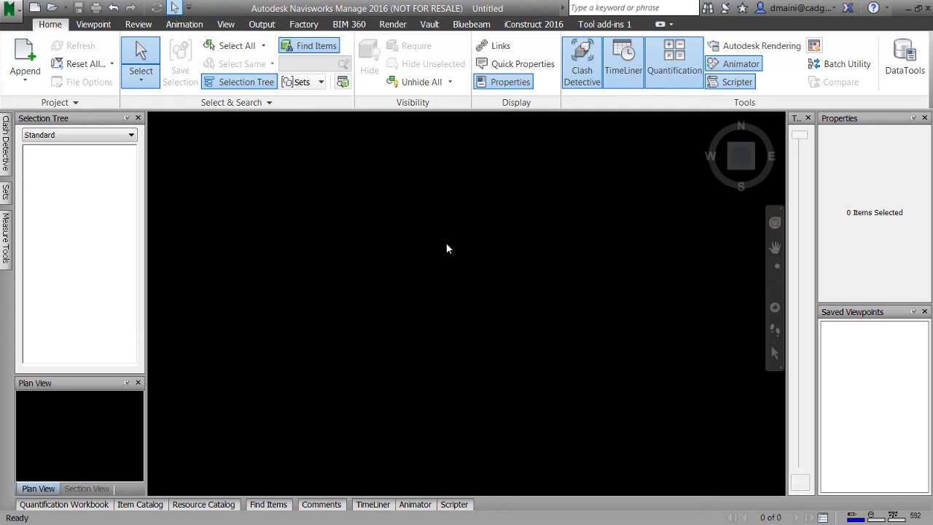
Close the Plan View, Section View and Tilt windows.
click(139, 384)
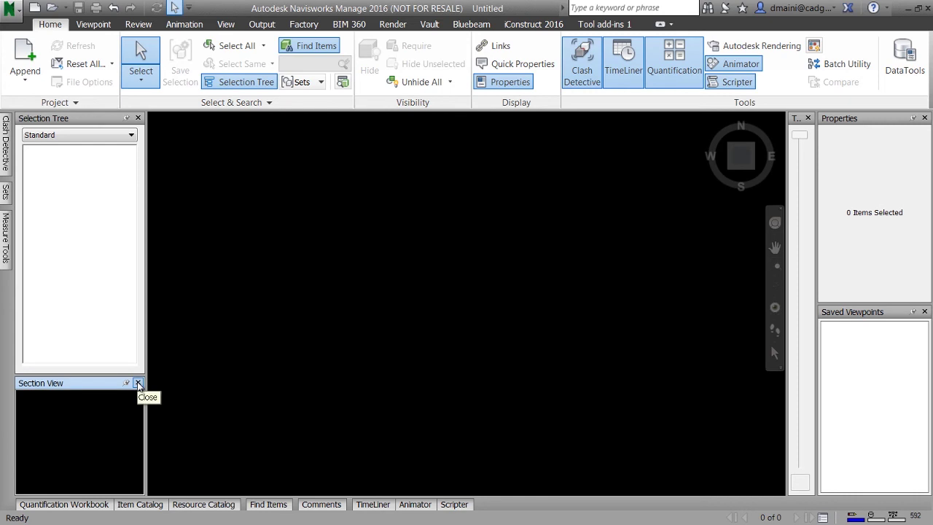
click(138, 384)
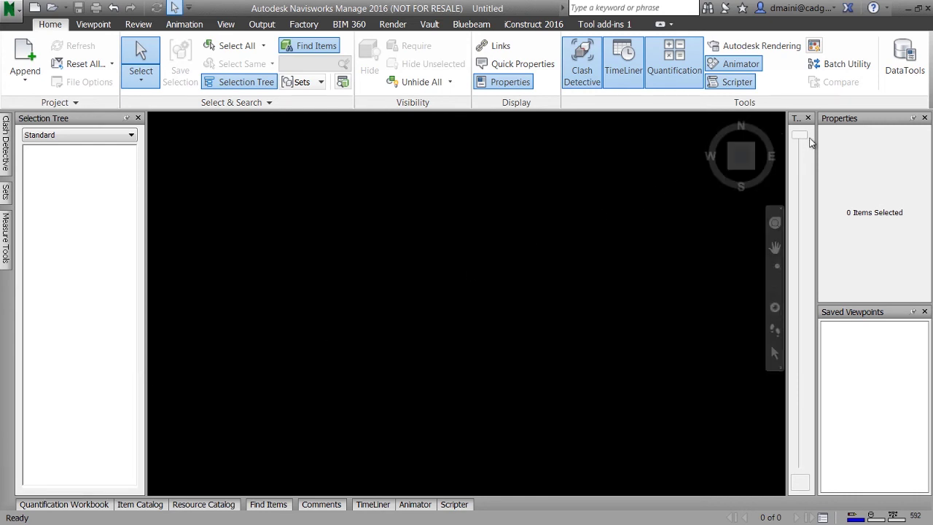
click(807, 118)
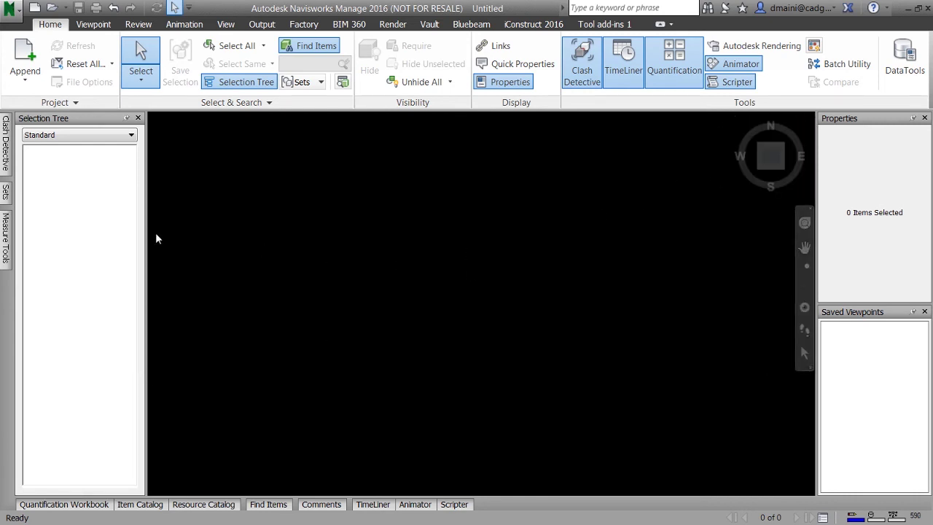
Pin the Sets window open below the Selection Tree and shrink it to give the tree more height.
click(7, 193)
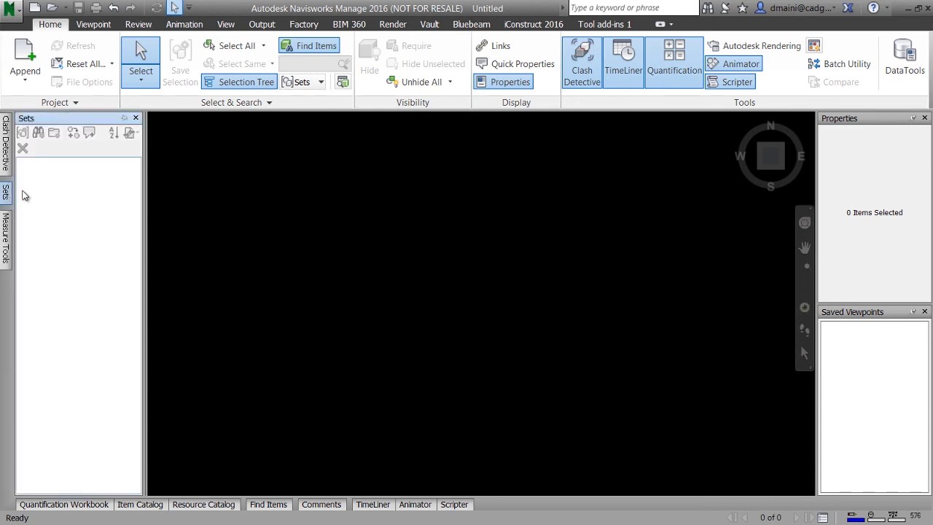
click(125, 117)
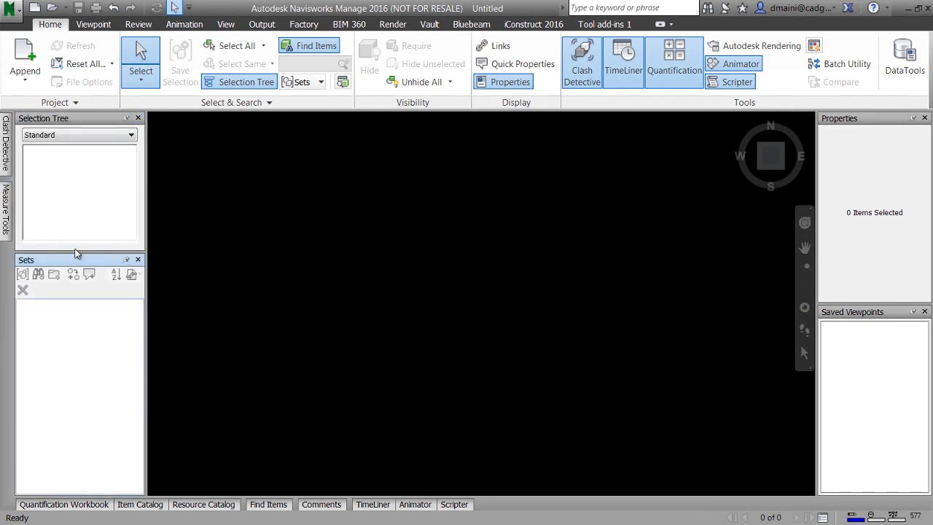
drag(74, 255, 69, 349)
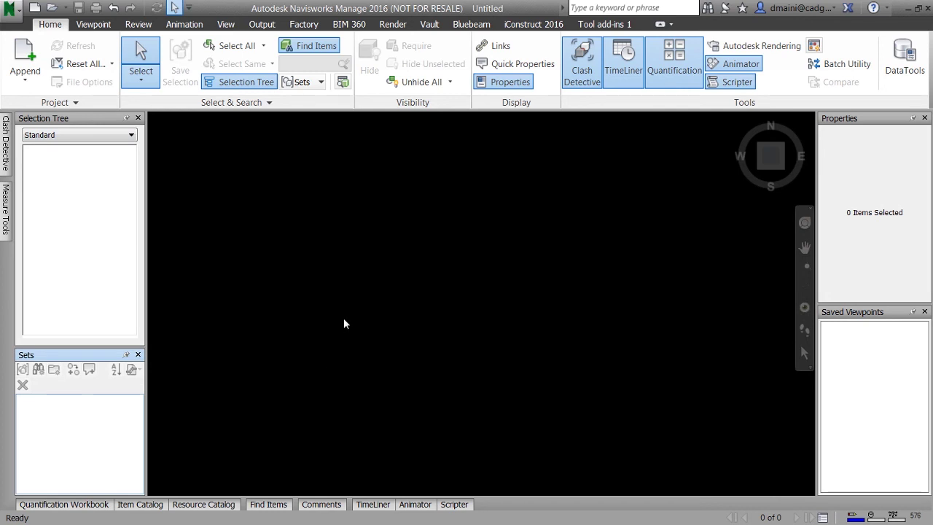
Save the current window layout as a workspace named Training and load that workspace.
click(228, 25)
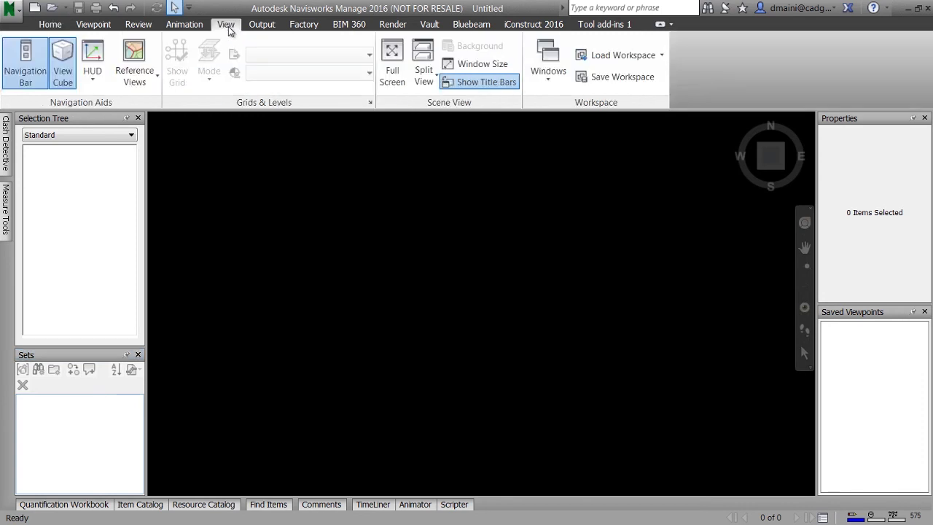
click(635, 79)
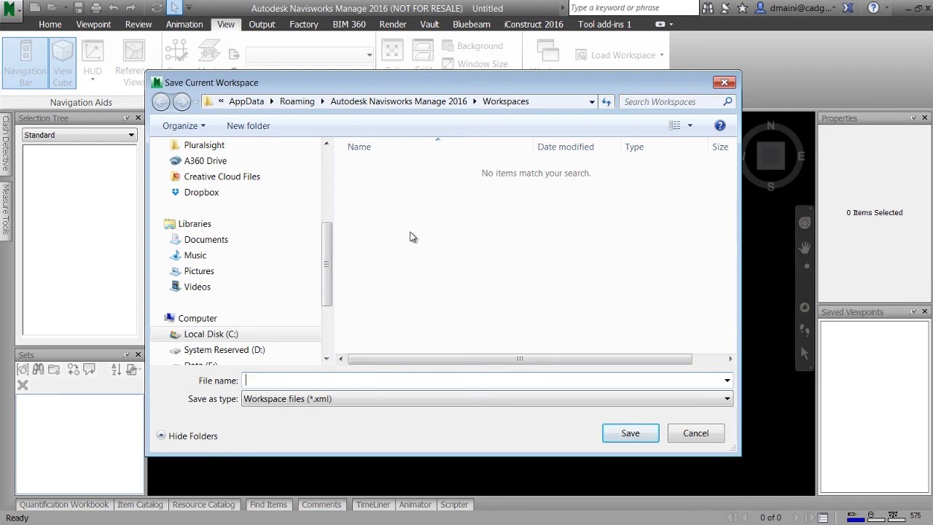
text(Training)
click(627, 433)
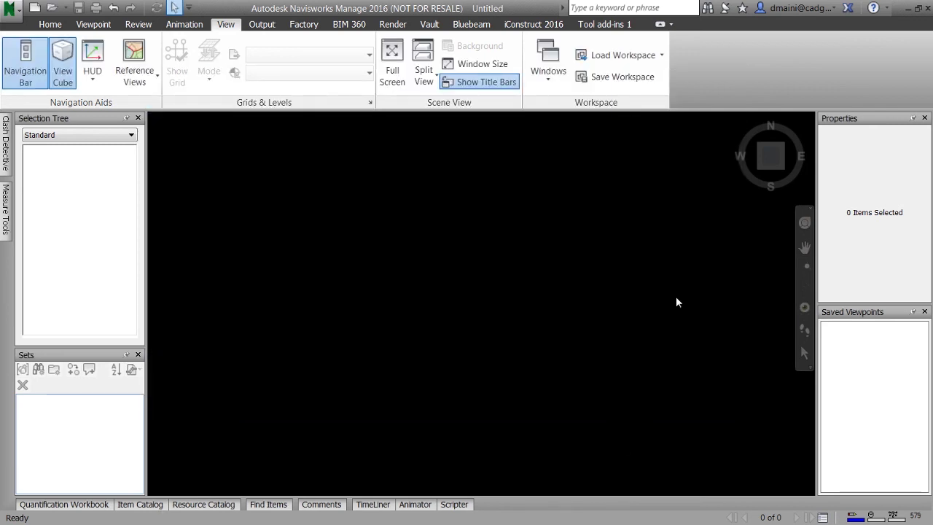
click(661, 57)
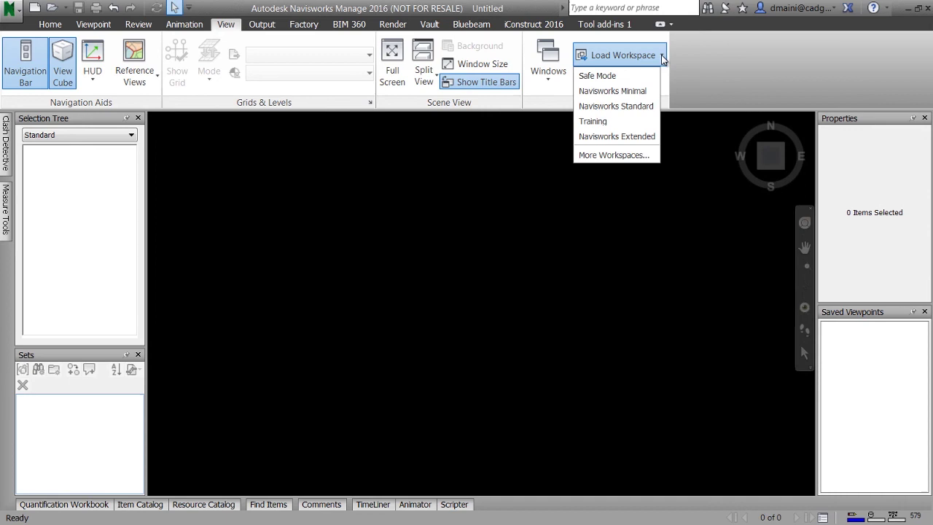
click(624, 122)
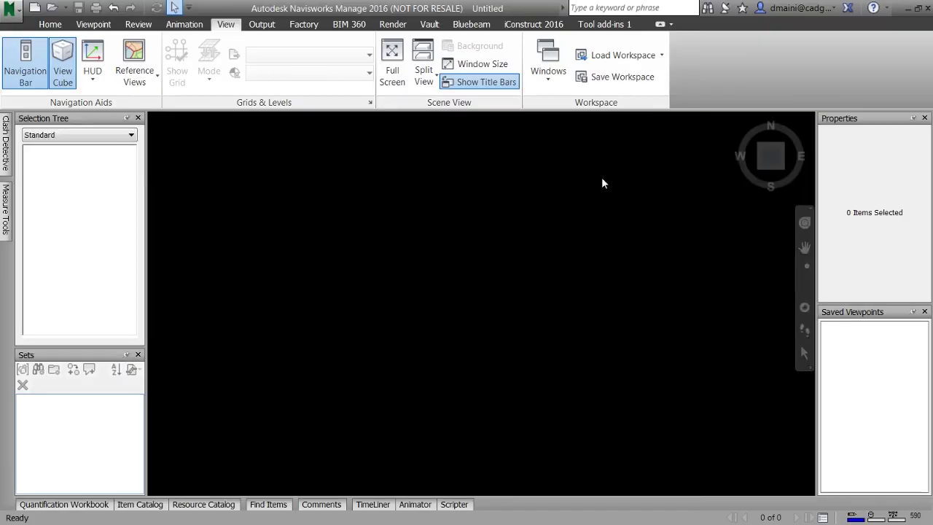
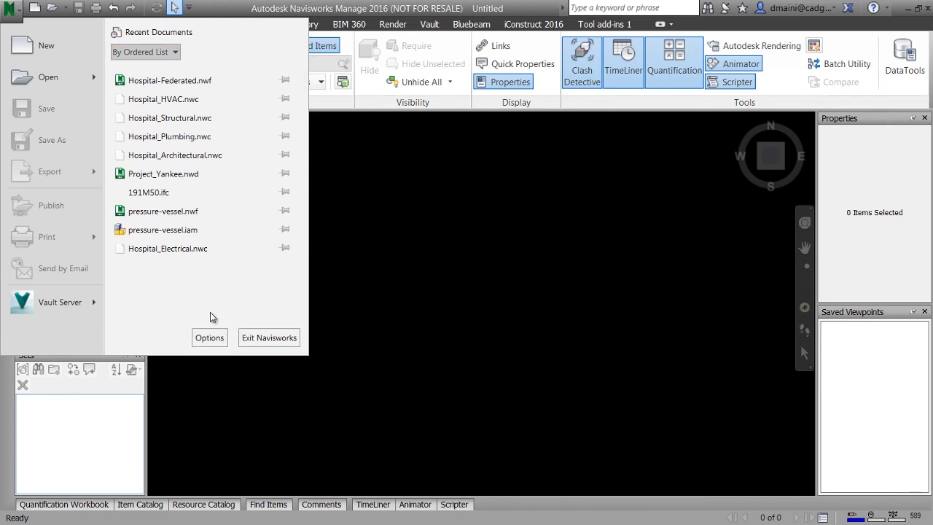
click(456, 359)
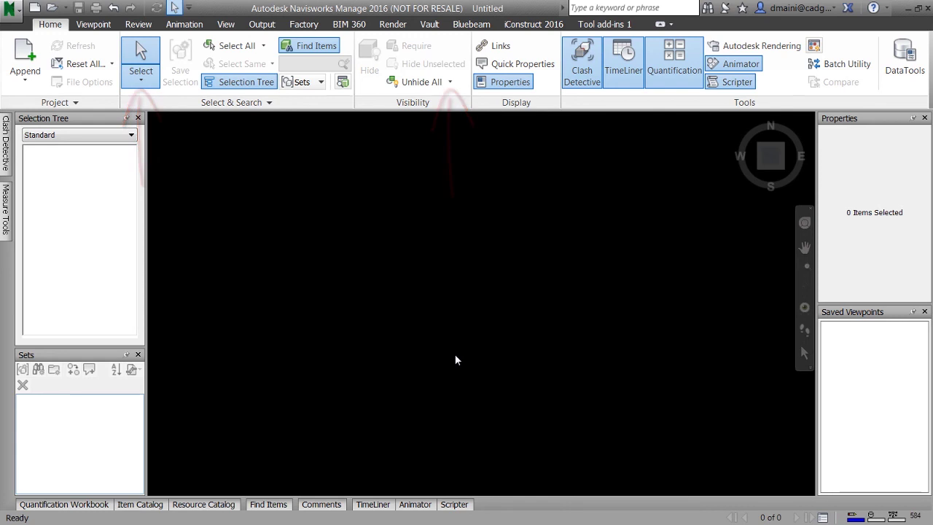
click(449, 82)
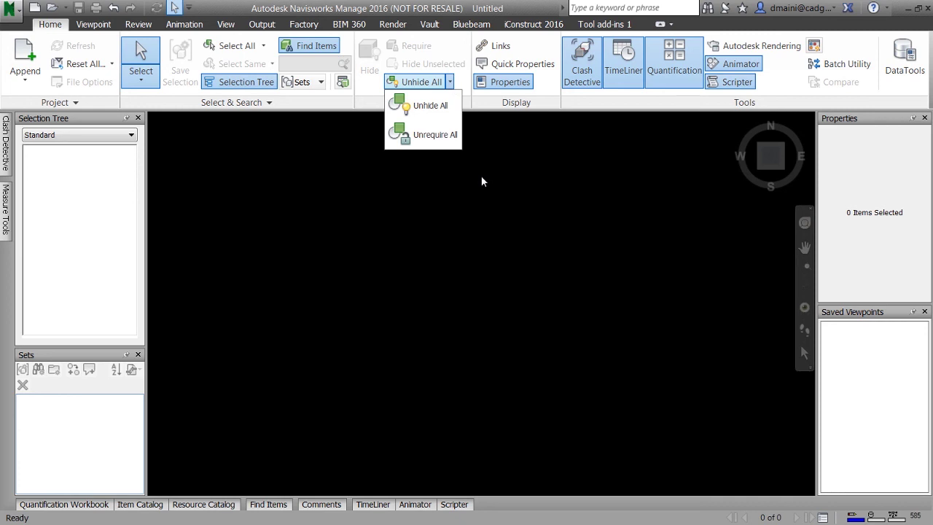
key(Escape)
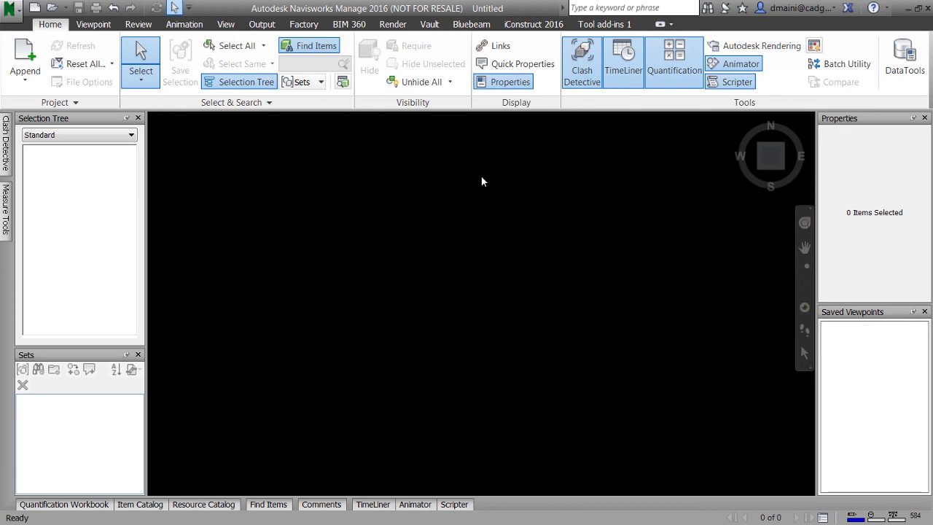
Look through the list of workspaces available for loading, including Training and the preconfigured Navisworks ones.
click(226, 24)
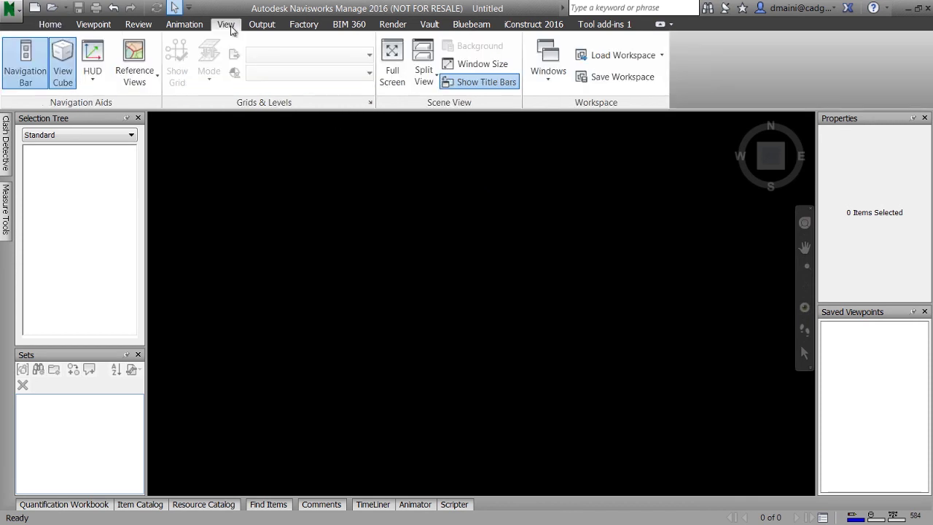
click(662, 59)
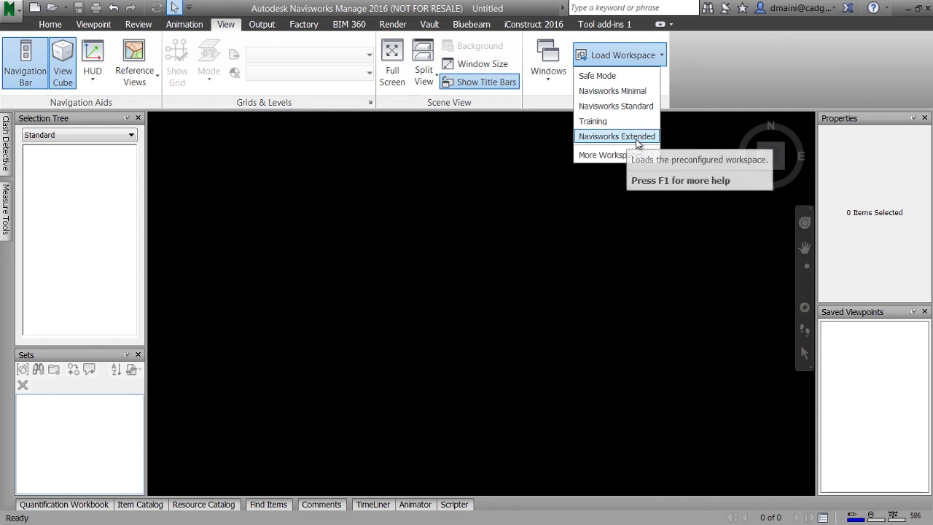
click(583, 219)
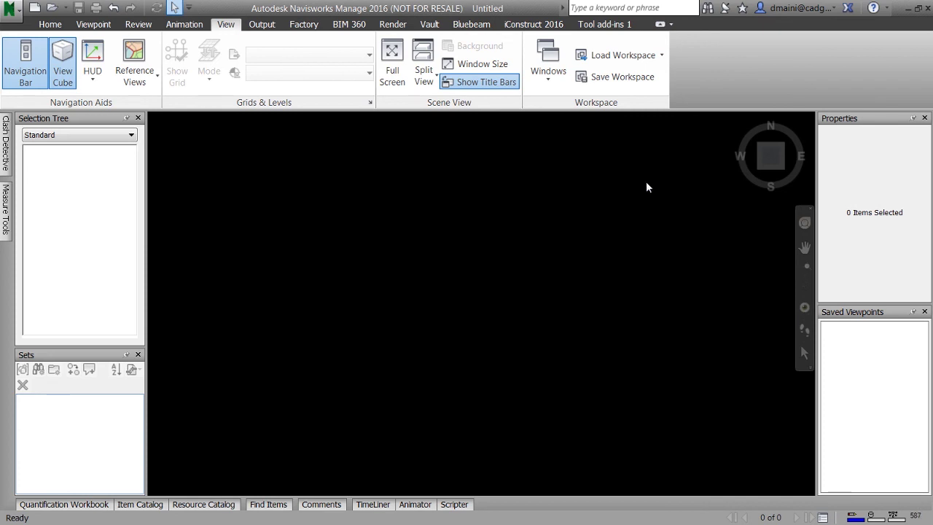
click(660, 56)
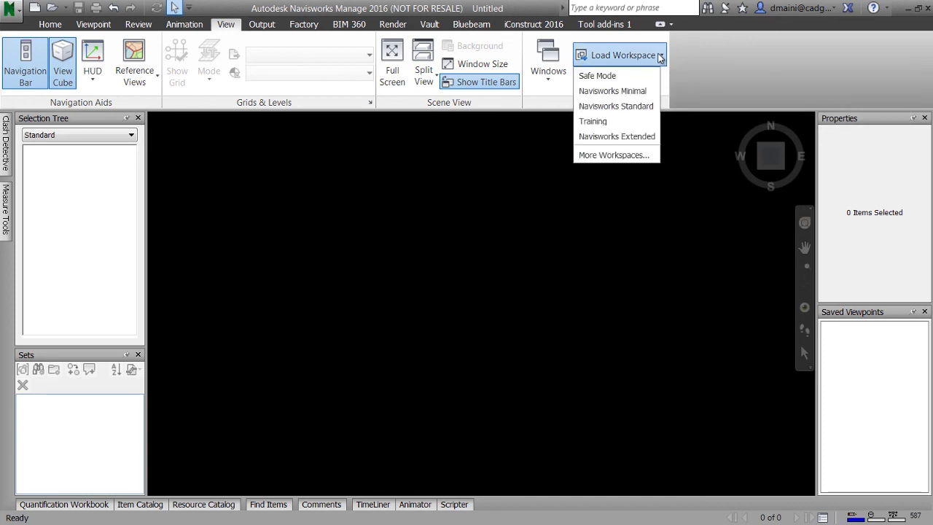
click(616, 106)
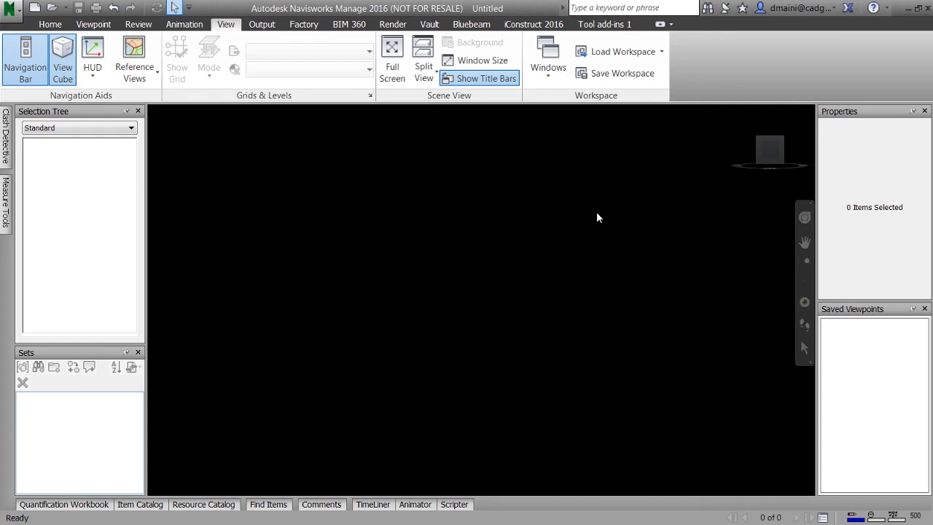
Open the Revit file reader settings in the global options and check the choices for Coordinates.
right_click(597, 213)
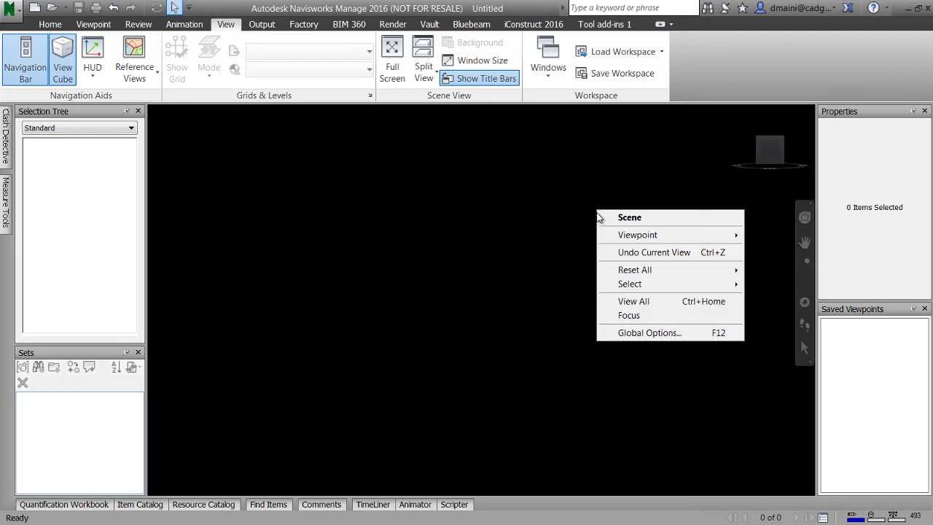
click(609, 336)
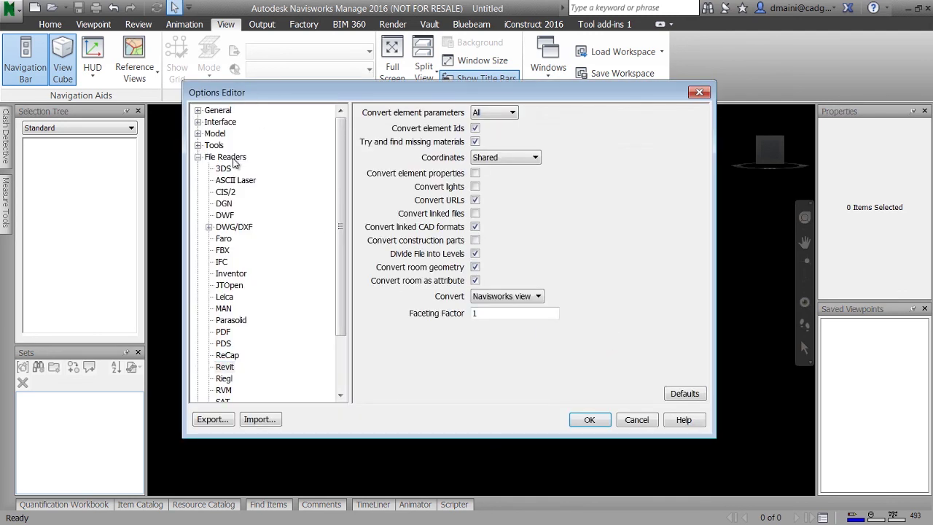
click(227, 368)
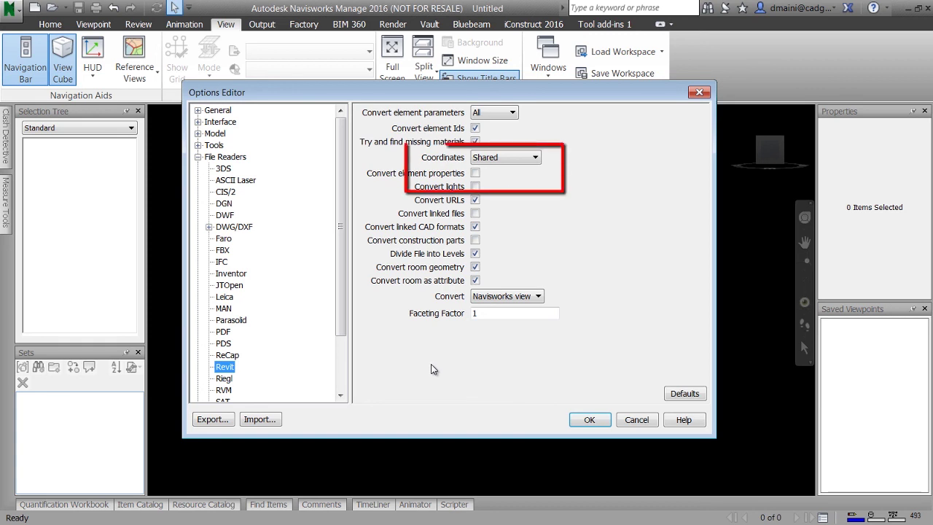
click(535, 158)
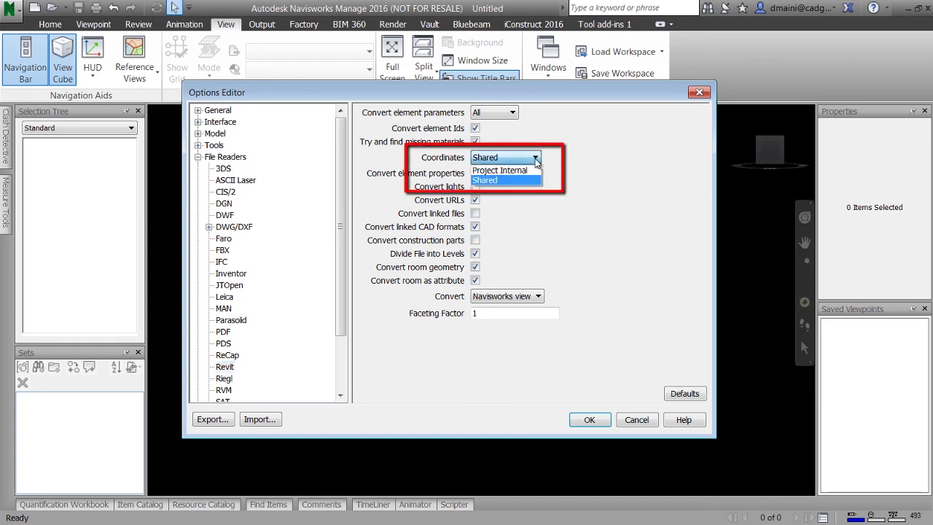
click(576, 162)
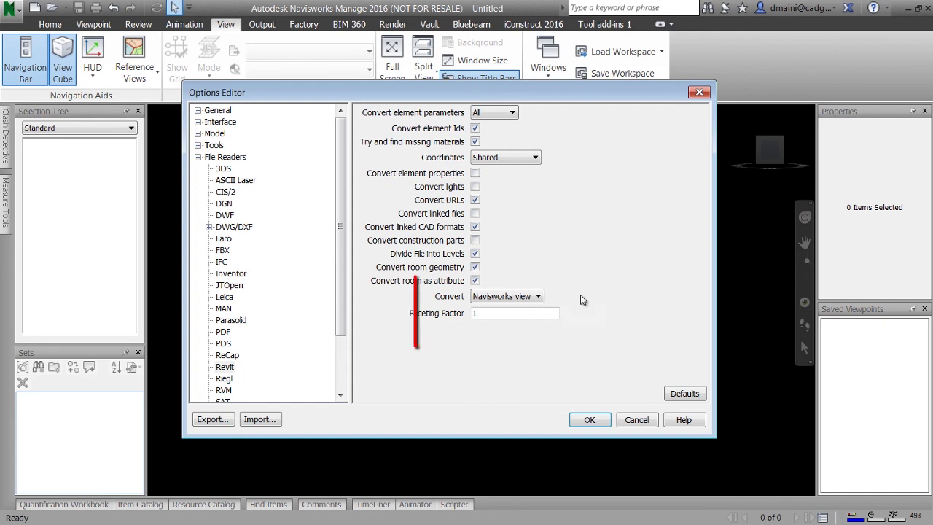
Set the Revit reader's Convert option to Entire project, turn off Convert room geometry, and accept the options.
click(540, 297)
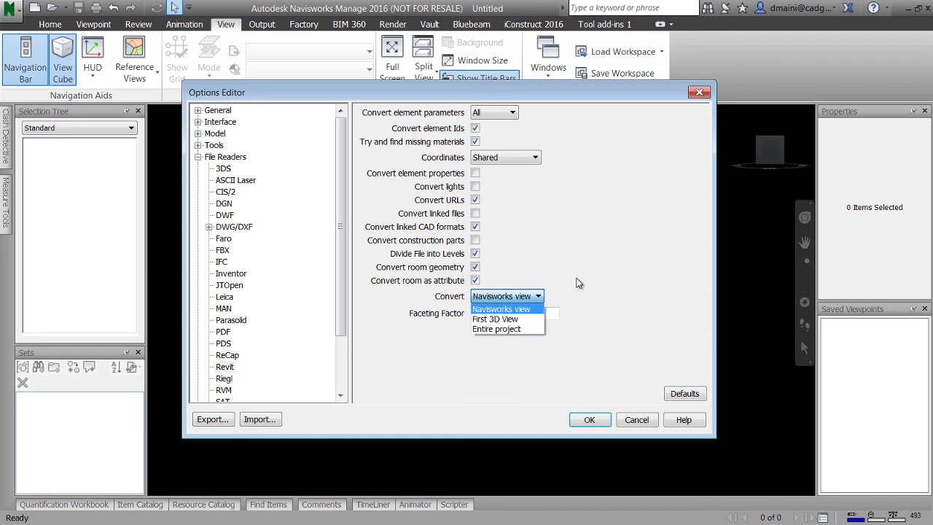
click(518, 330)
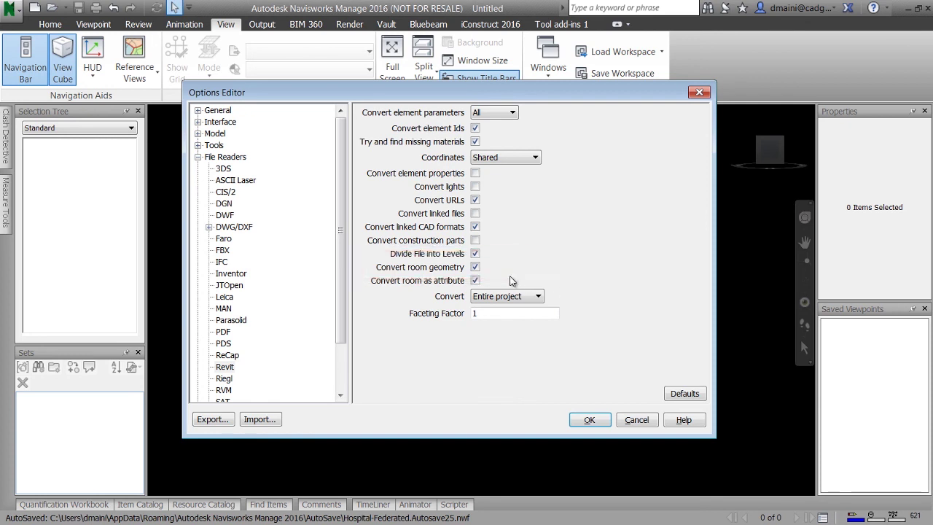
click(475, 267)
click(589, 419)
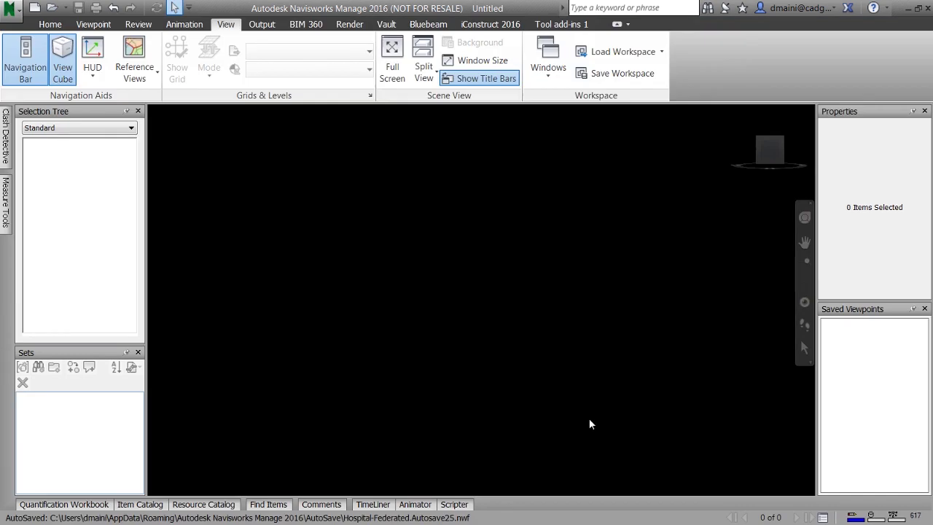